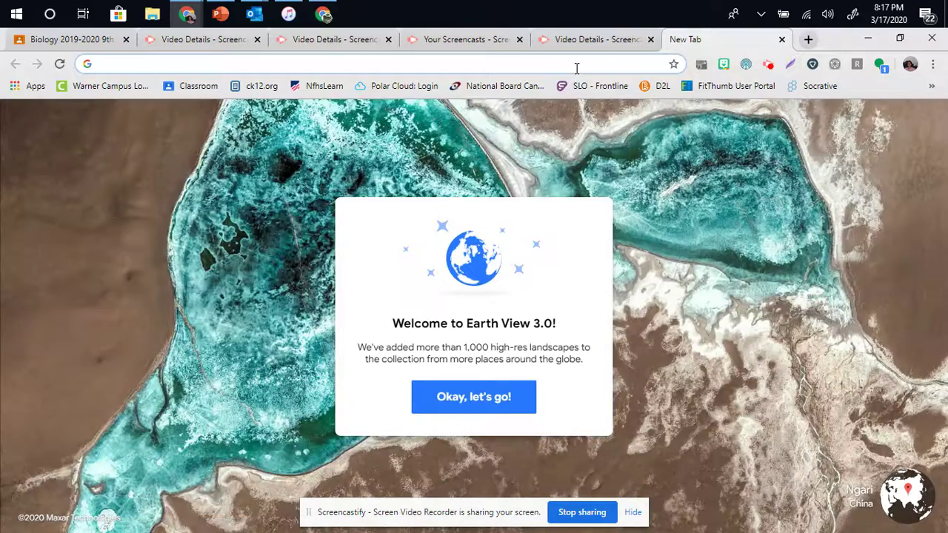
# Start a web search for Screencastify in a new Chrome tab by entering 'scree'.
pyautogui.click(577, 69)
pyautogui.write('scree')
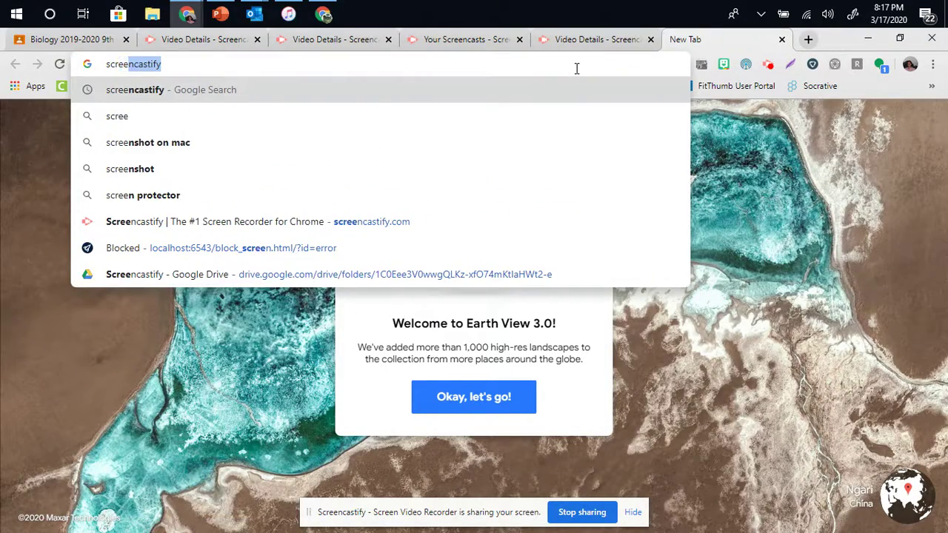
# Run the screencastify search and open screencastify.com from the results.
pyautogui.press('Return')
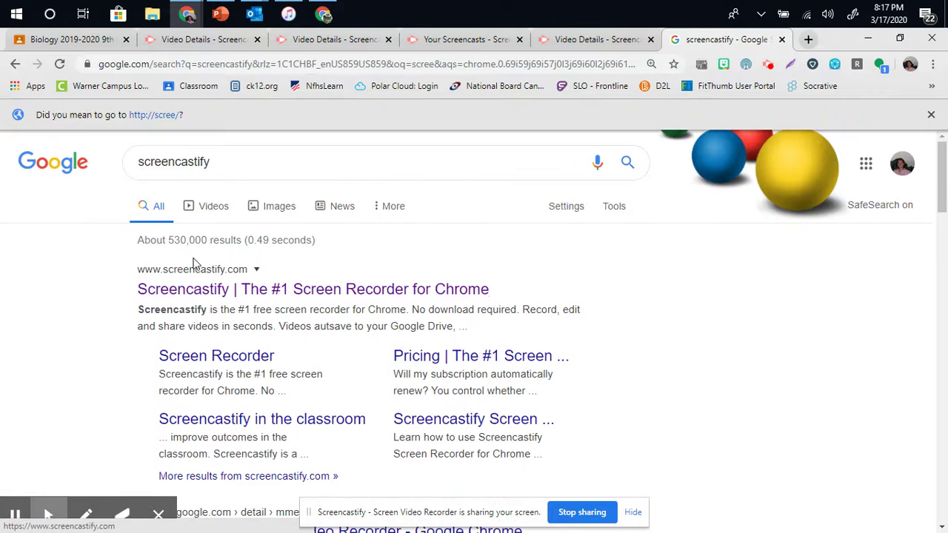
pyautogui.click(198, 289)
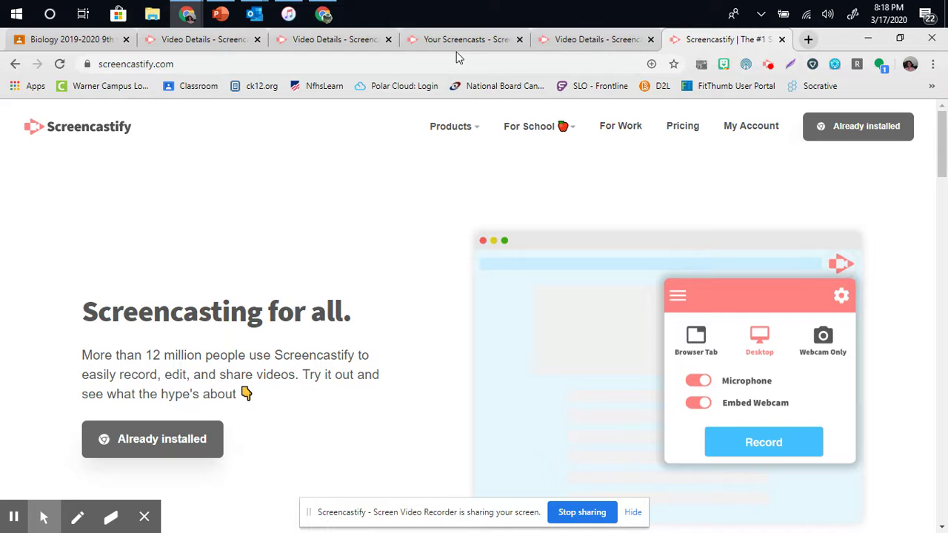
# From the Inviting Students to Google Classroom video details, enable link sharing and copy its link.
pyautogui.click(585, 40)
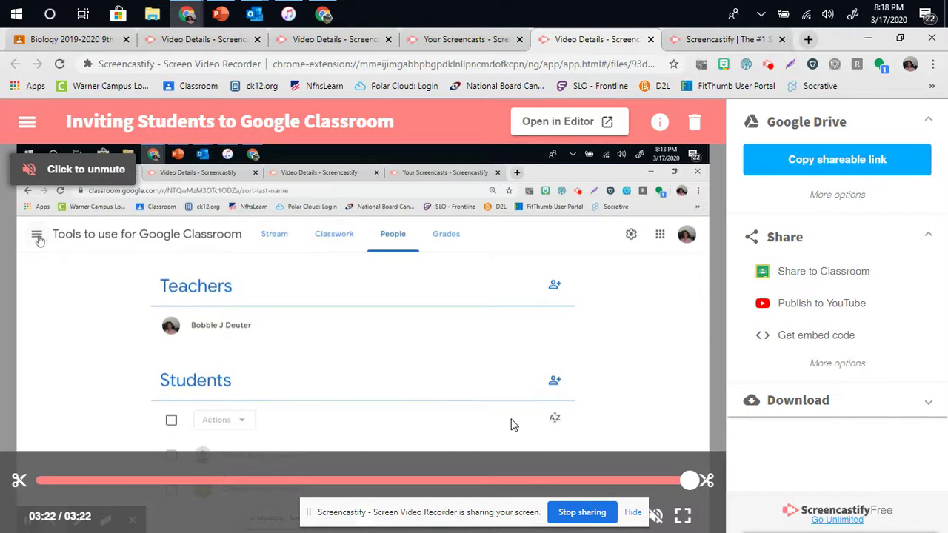
pyautogui.click(148, 122)
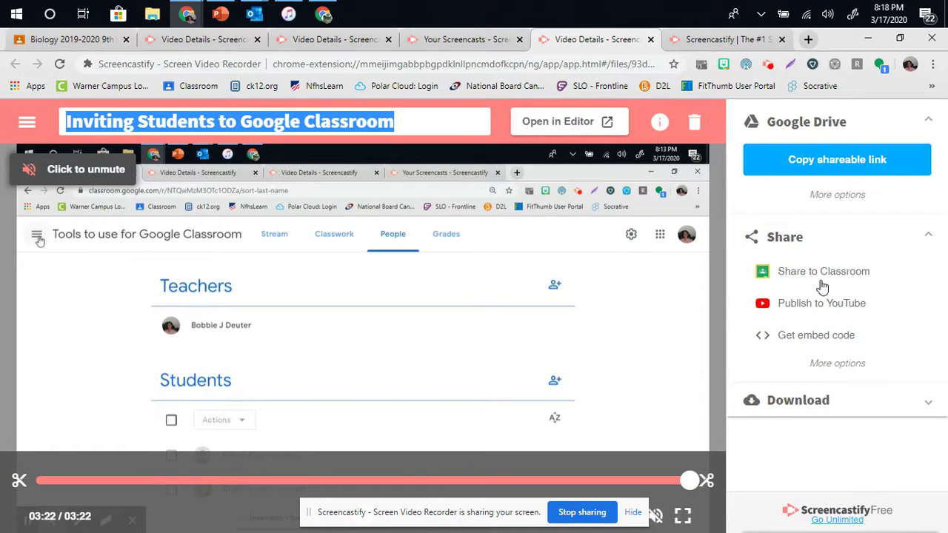
pyautogui.click(842, 159)
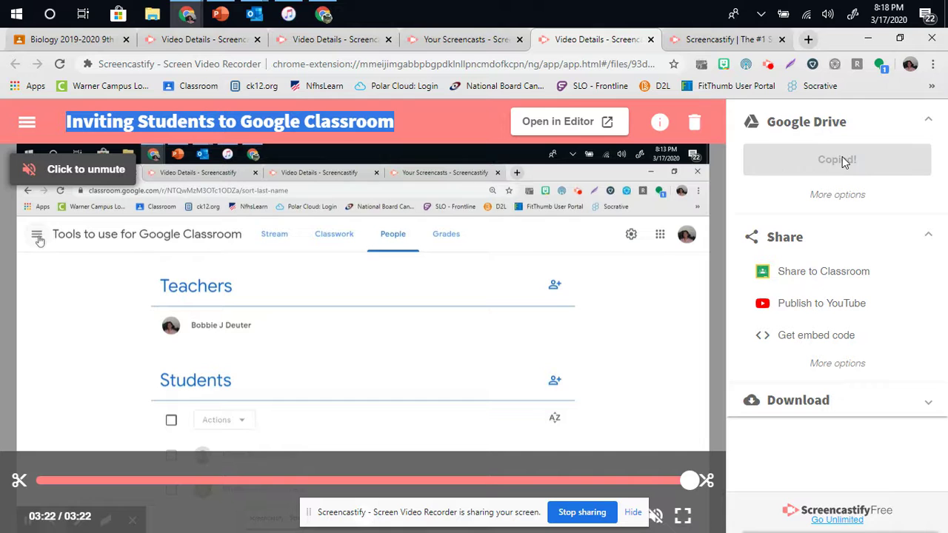
pyautogui.click(844, 160)
# Open the Cancer Project assignment's Instructions in the Biology 2019-2020 class.
pyautogui.click(72, 39)
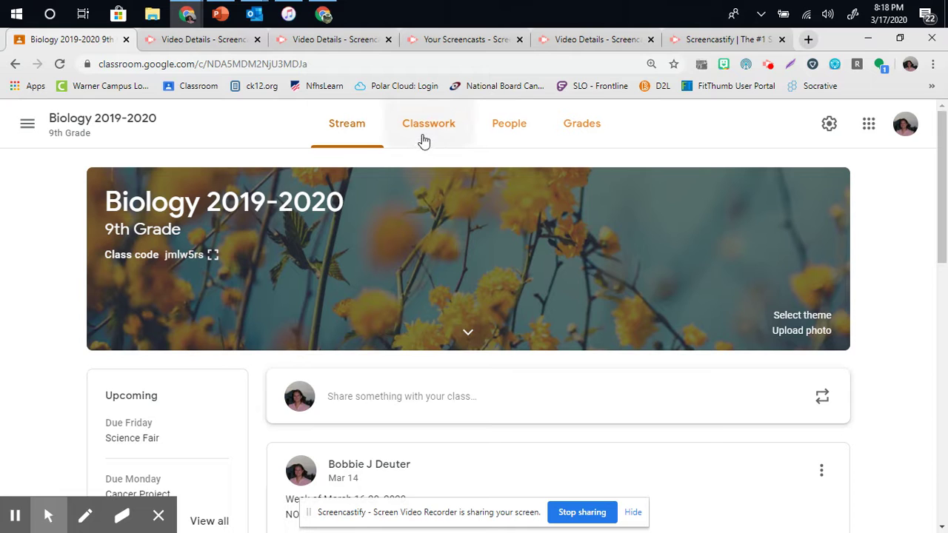
pyautogui.click(143, 496)
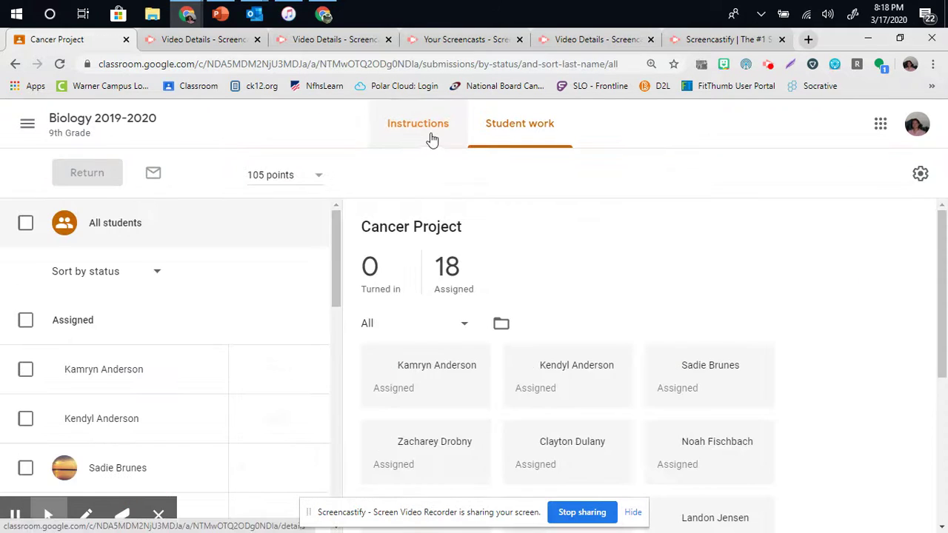
pyautogui.click(432, 140)
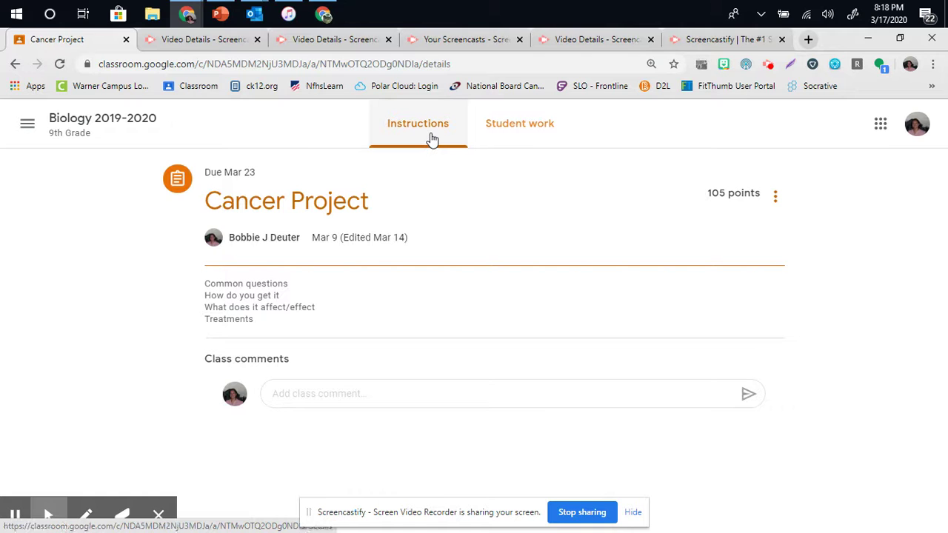
pyautogui.click(230, 46)
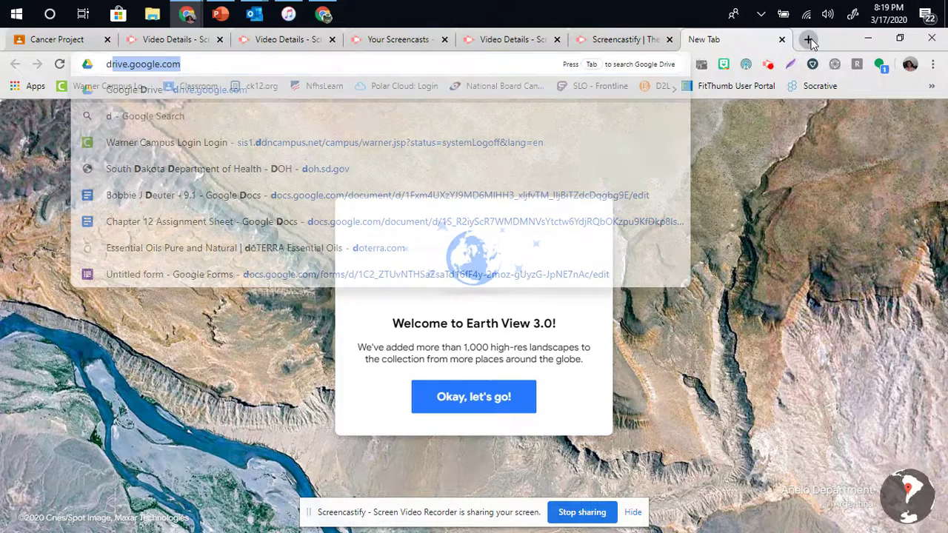
# Go to Google Drive and open the Screencastify folder.
pyautogui.press('Return')
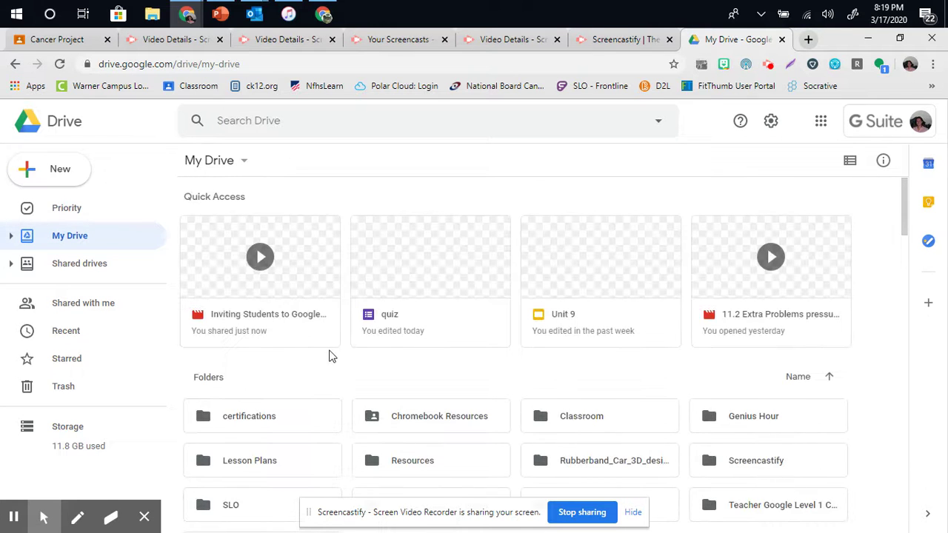
pyautogui.scroll(-3, 889, 382)
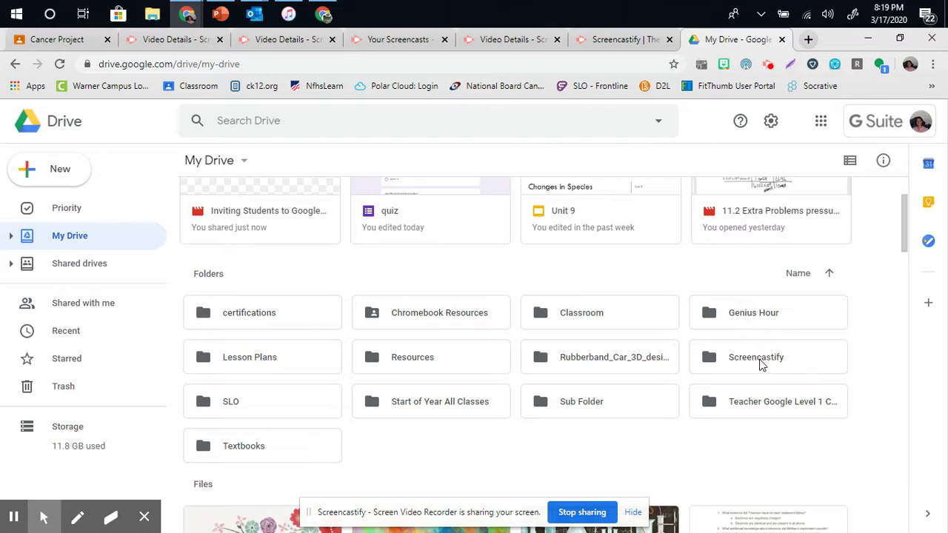
pyautogui.doubleClick(760, 362)
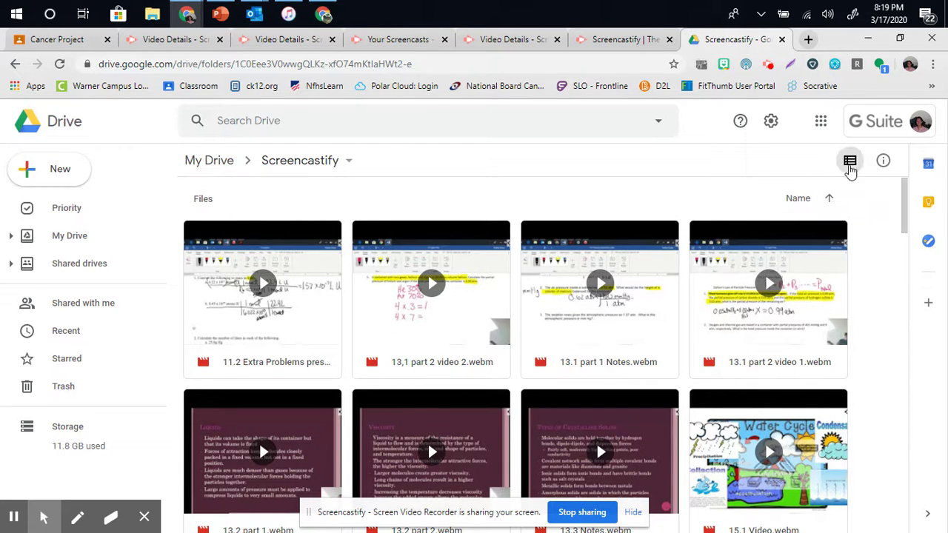
# Sort the recordings by name, browse through them, and return to the Cancer Project assignment.
pyautogui.click(830, 199)
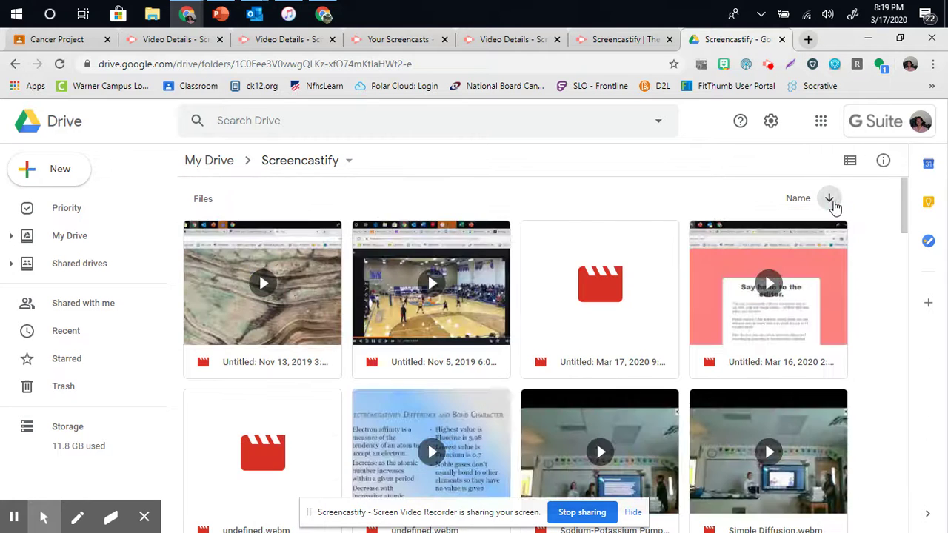
pyautogui.click(831, 200)
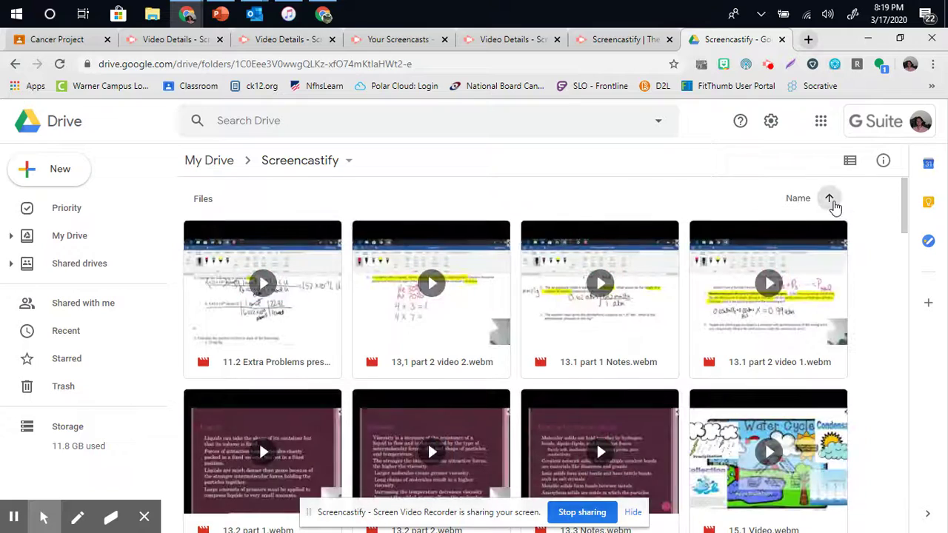
pyautogui.scroll(-5, 835, 205)
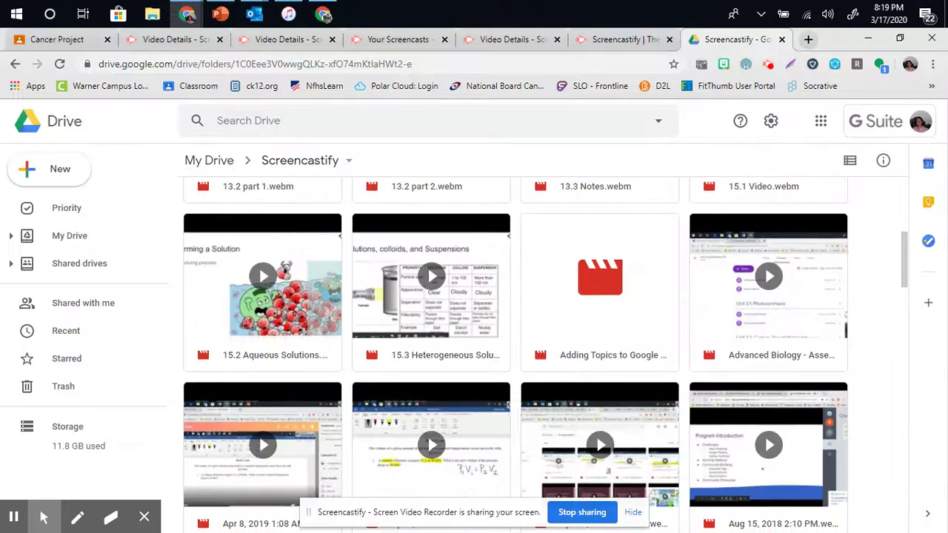
pyautogui.scroll(-4, 516, 356)
pyautogui.scroll(6, 515, 356)
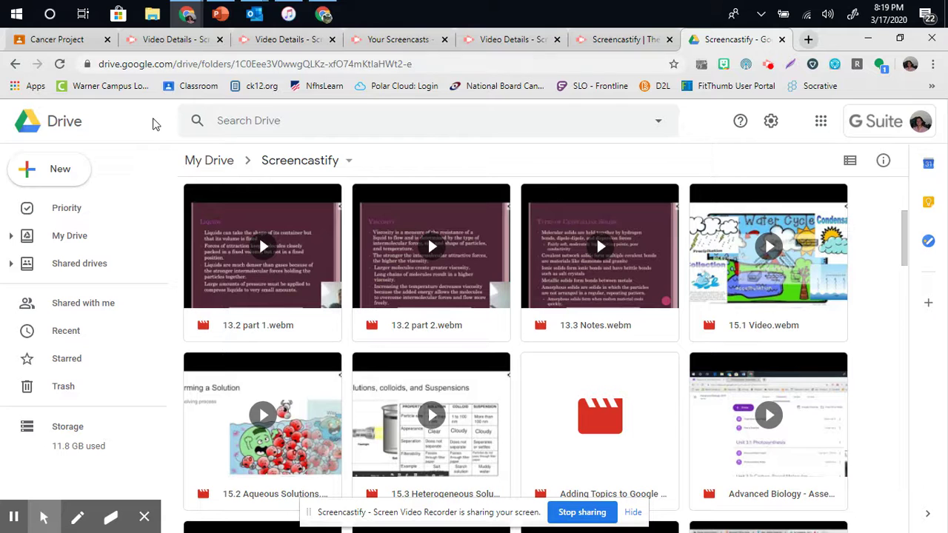
pyautogui.click(64, 39)
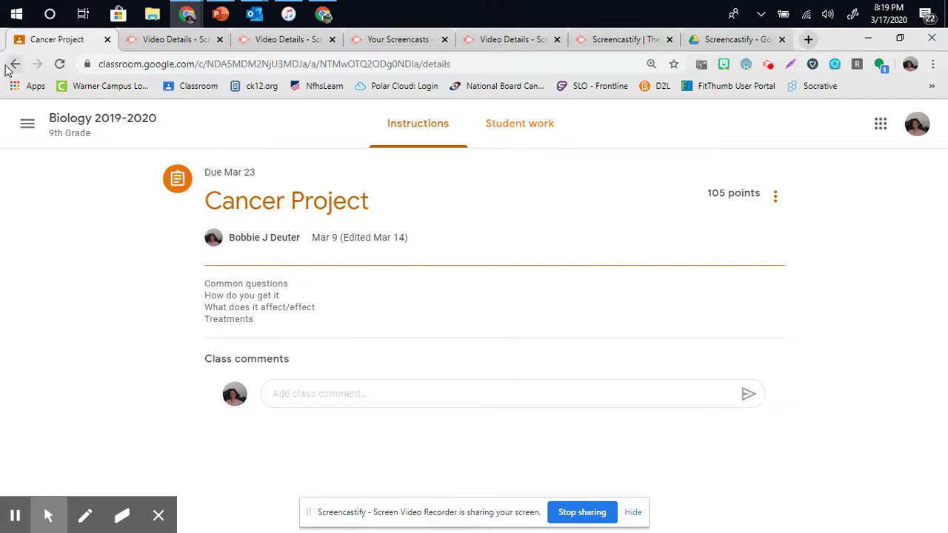
# Open the Algebra I Classwork page and expand Assignment 6.5 under Ch 6 Assignments.
pyautogui.click(28, 124)
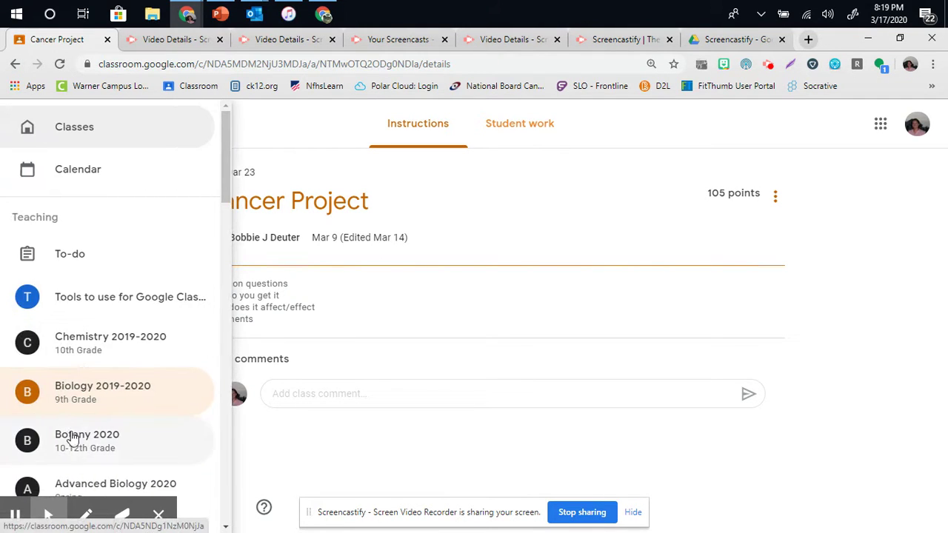
pyautogui.click(74, 127)
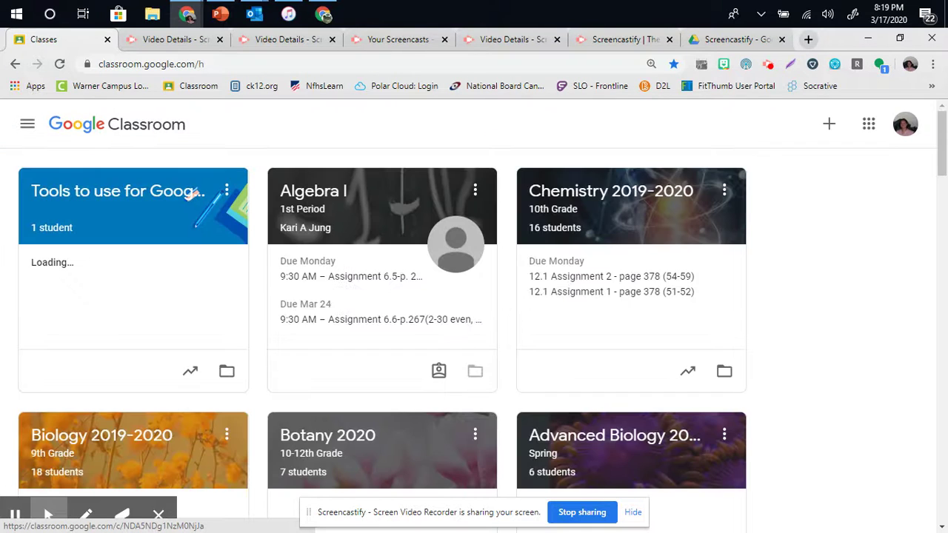
pyautogui.click(318, 297)
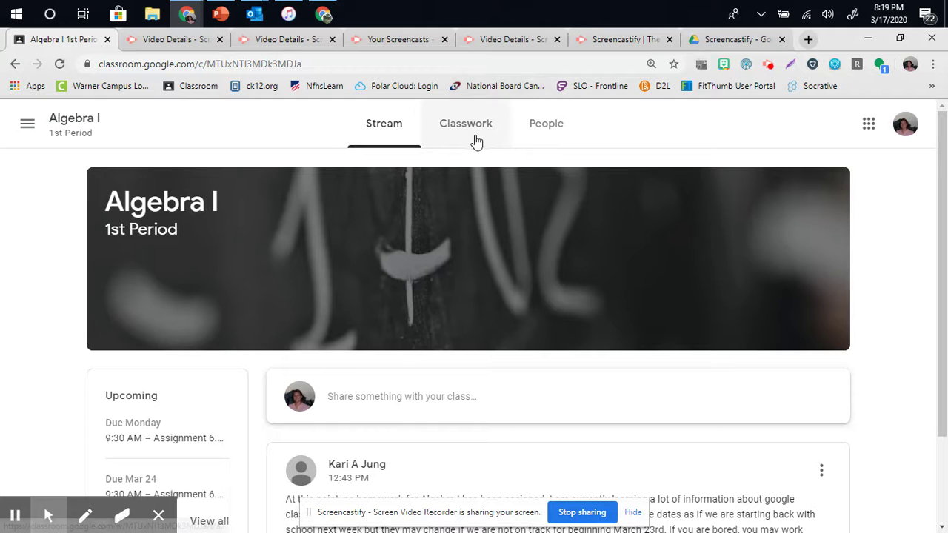
pyautogui.click(466, 123)
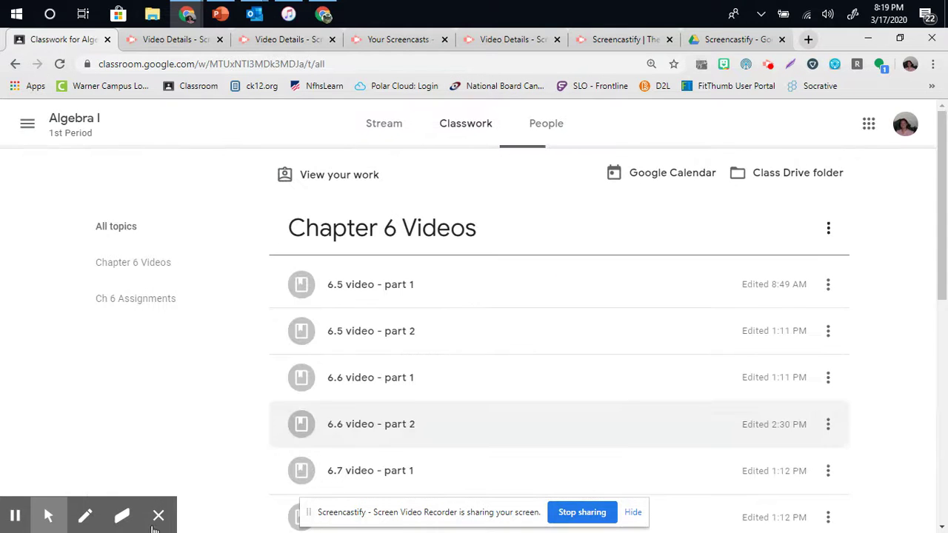
pyautogui.scroll(-7, 883, 345)
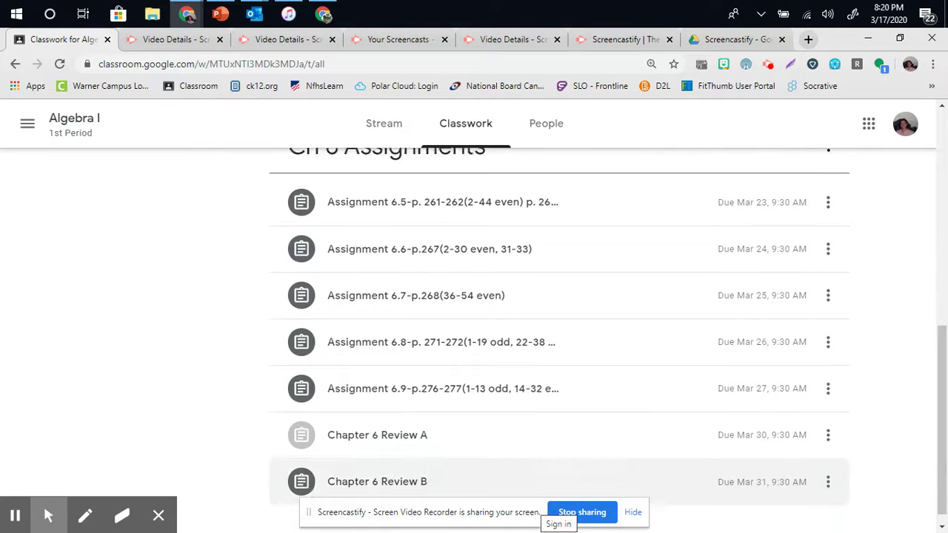
pyautogui.click(487, 194)
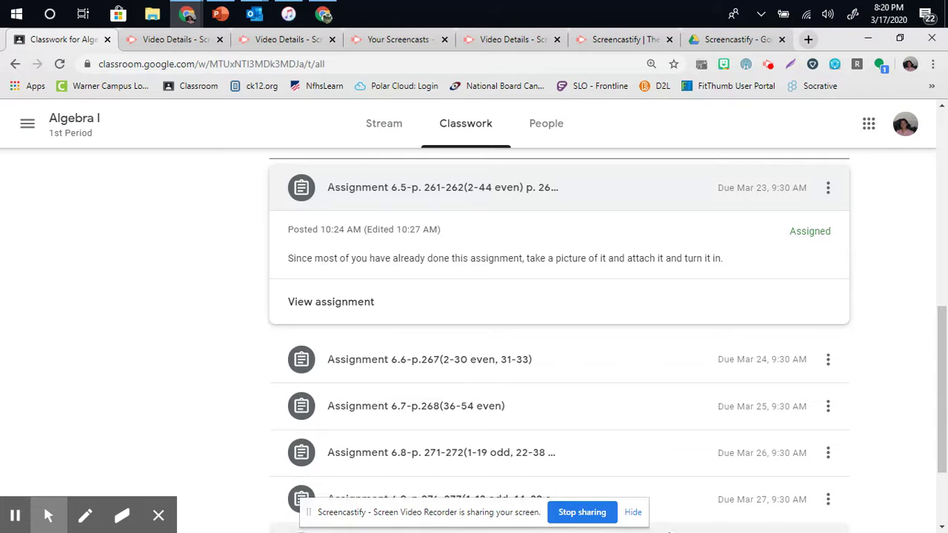
# Open the Assignment 6.5 page, start adding a Google Drive file, then cancel the picker.
pyautogui.click(354, 303)
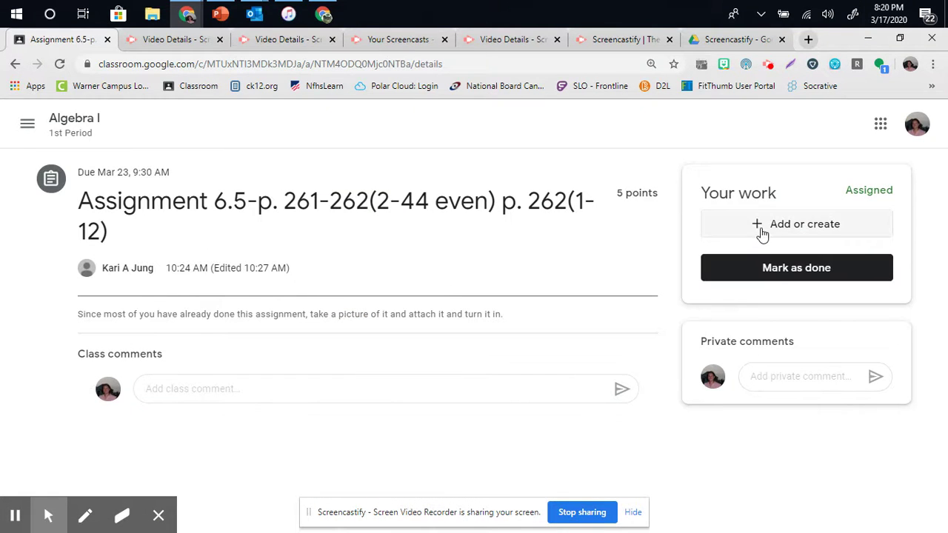
pyautogui.click(760, 231)
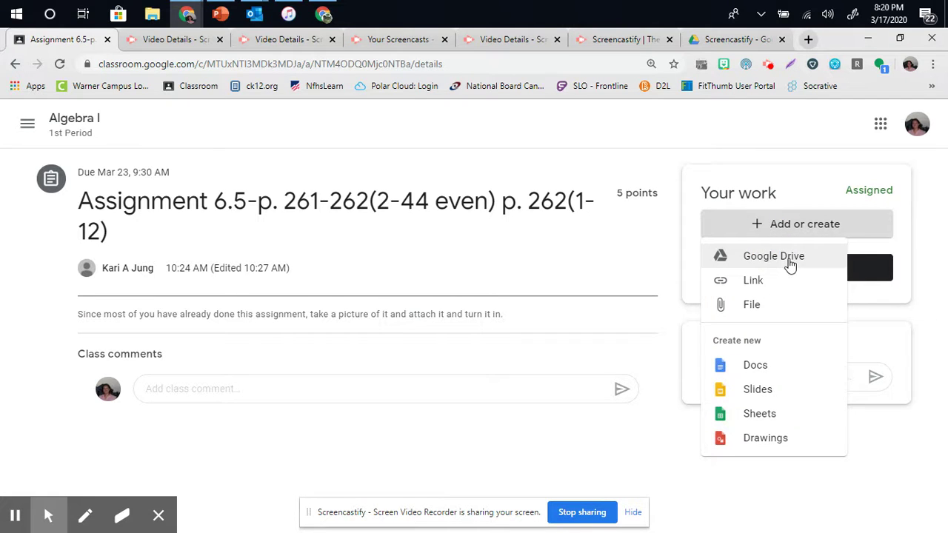
pyautogui.click(790, 263)
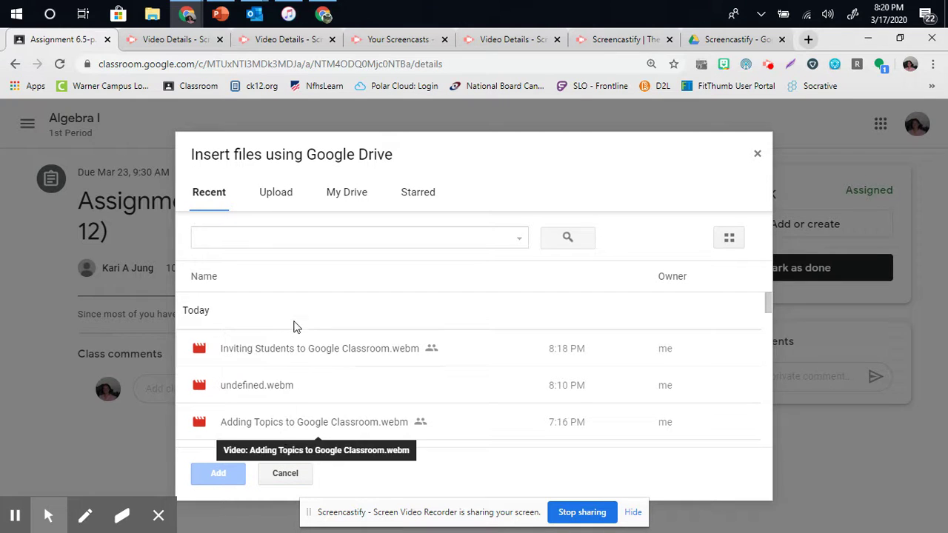
pyautogui.click(285, 474)
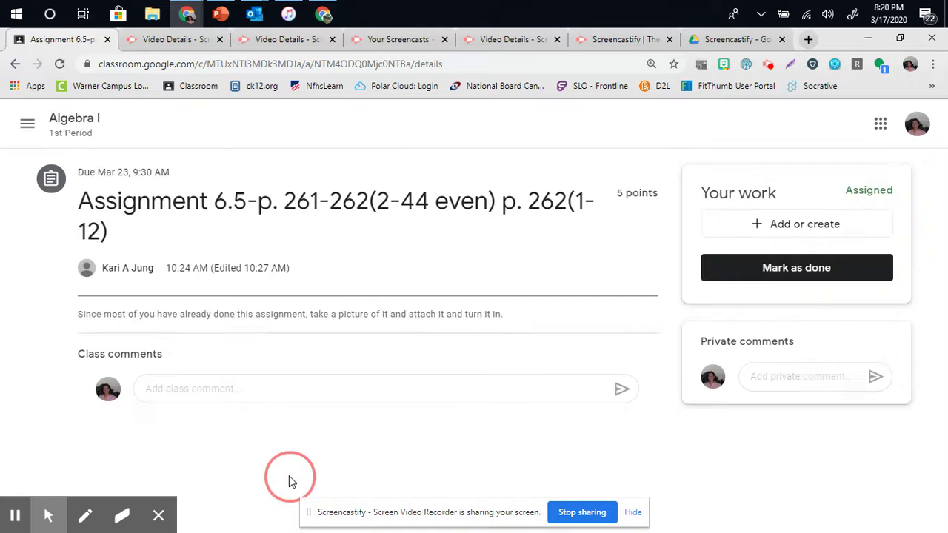
# Visit the Chemistry 2019-2020 class stream, then return to the Screencastify website.
pyautogui.click(27, 124)
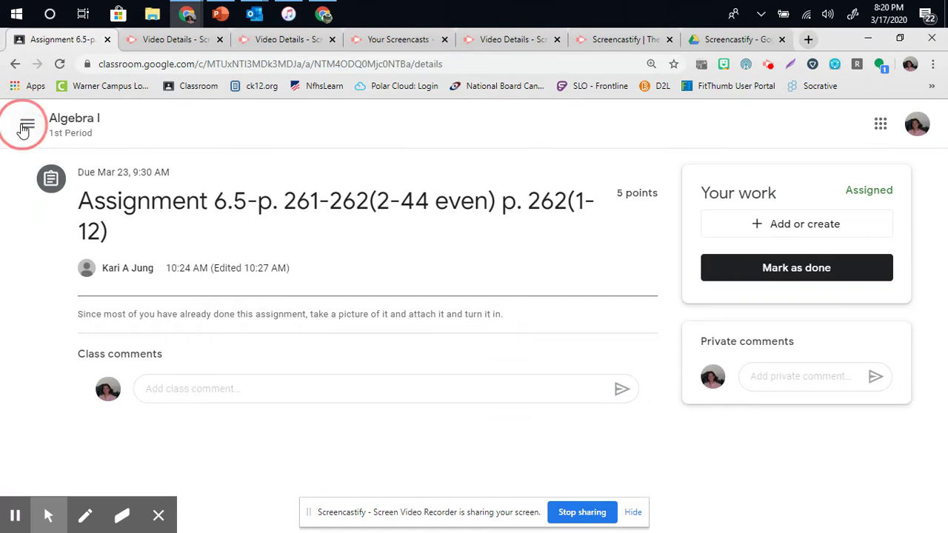
pyautogui.click(59, 351)
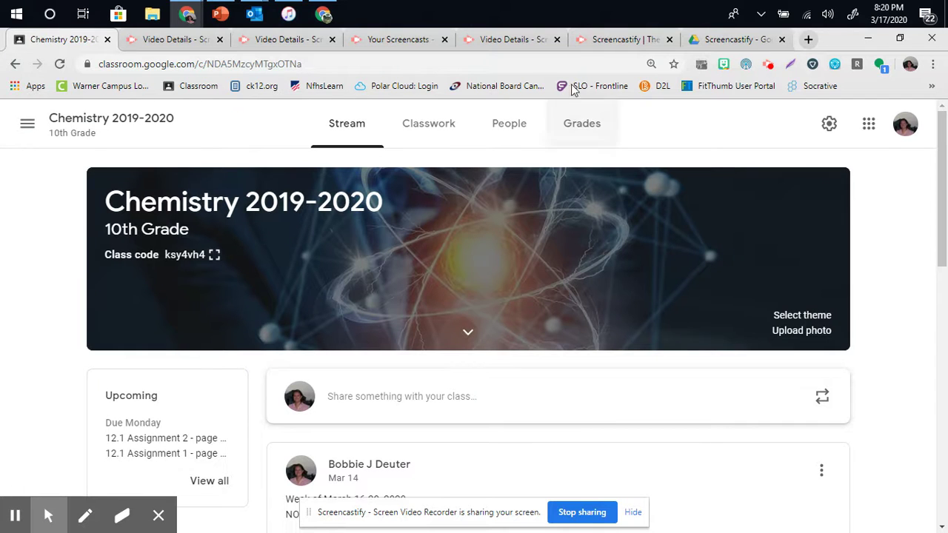
pyautogui.click(618, 38)
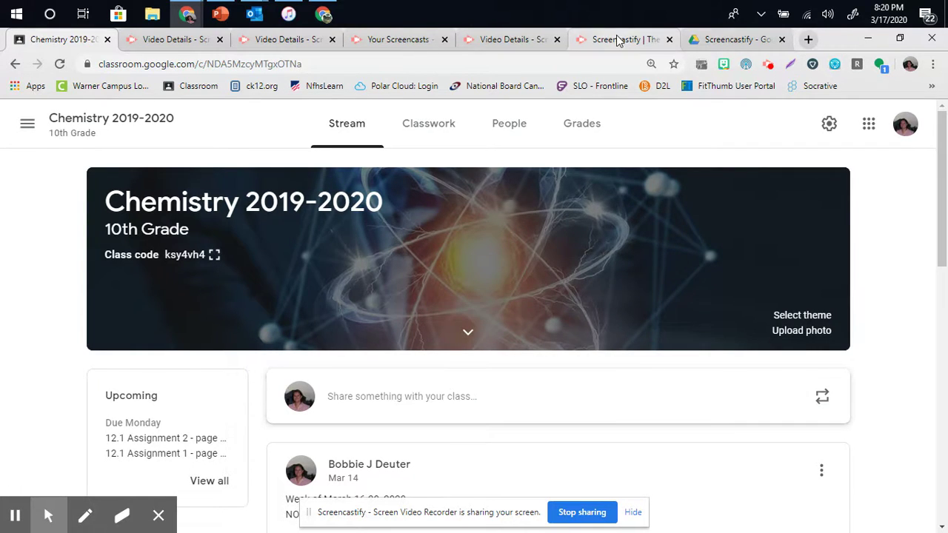